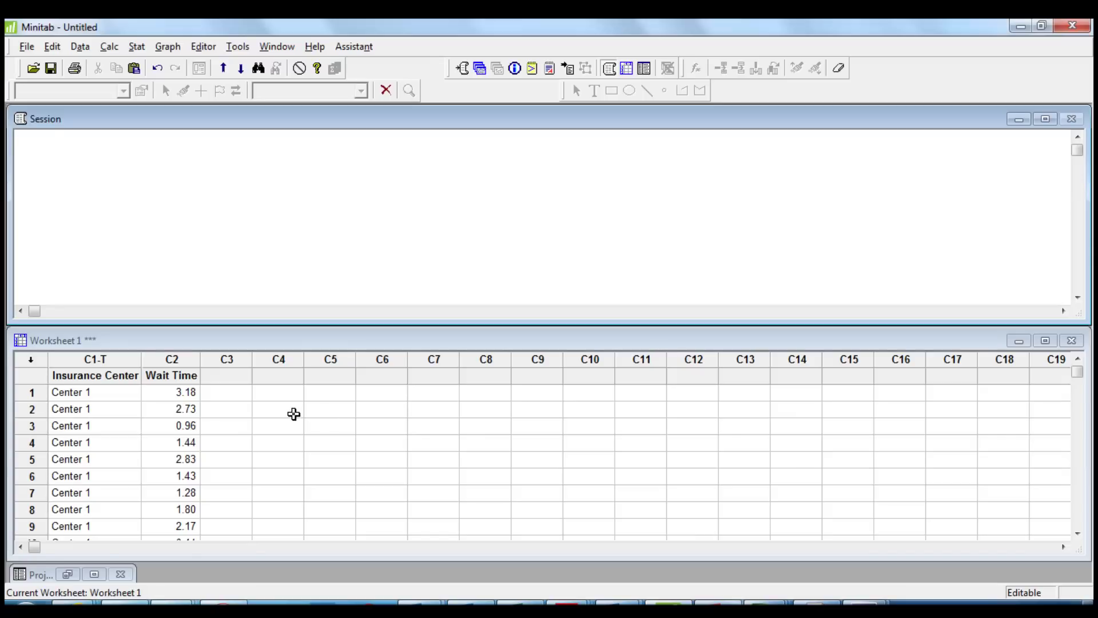
# Step: Scroll through the worksheet to review the Wait Time and Insurance Center data
pyautogui.scroll(-3, 282, 441)
pyautogui.click(278, 463)
pyautogui.scroll(-10, 279, 462)
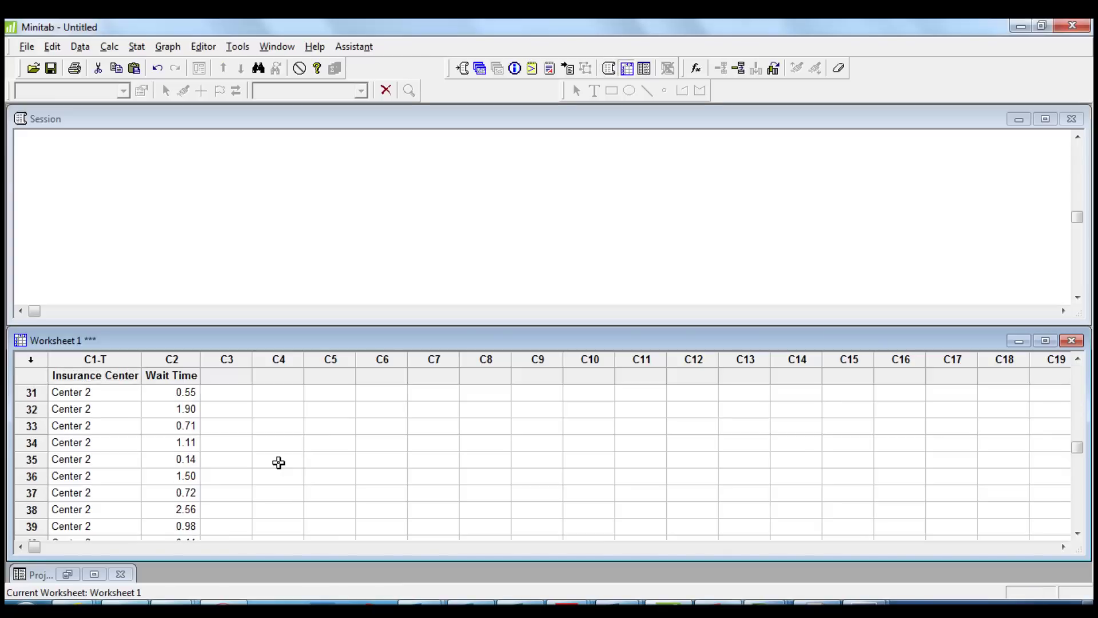
pyautogui.scroll(-9, 279, 462)
pyautogui.scroll(3, 278, 462)
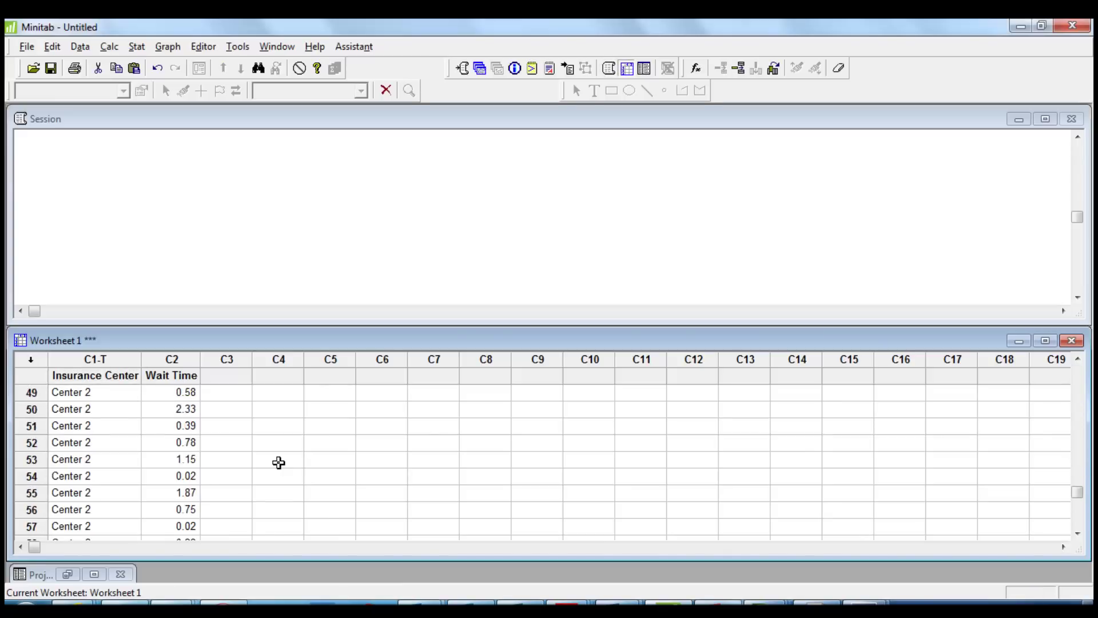
pyautogui.scroll(16, 278, 463)
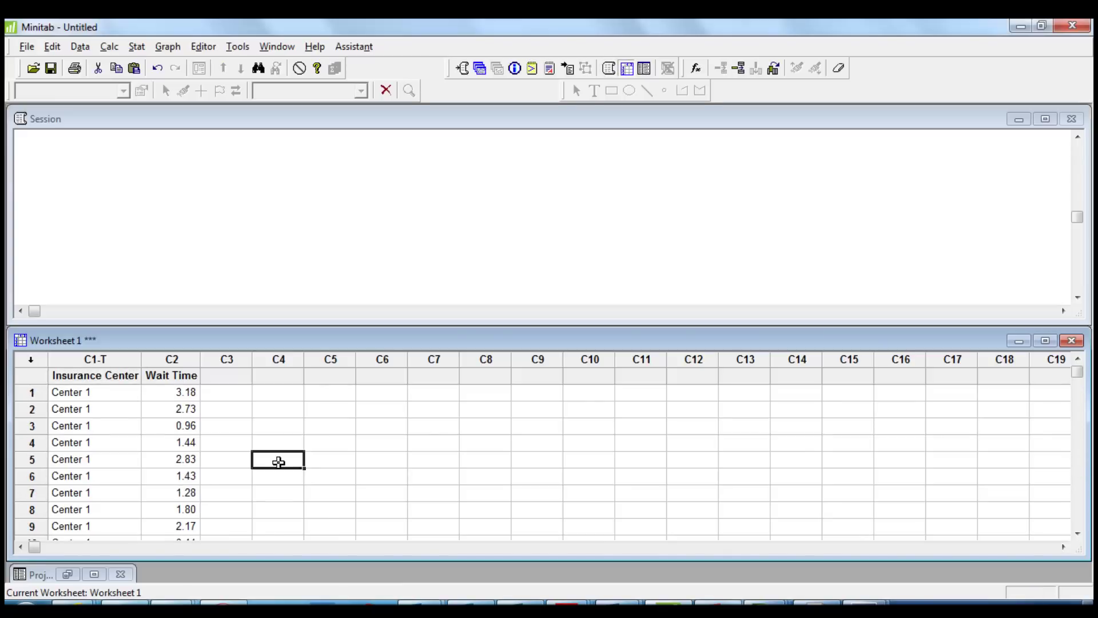
# Step: Create Graphical Summaries of Wait Time, using Insurance Center as the by variable
pyautogui.click(138, 46)
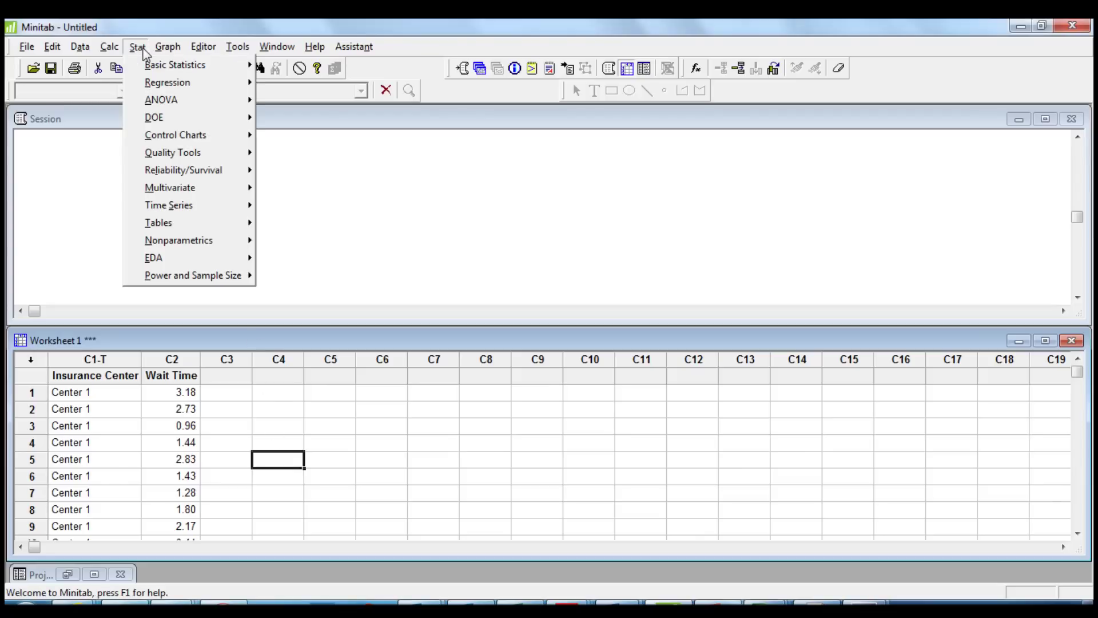
pyautogui.moveTo(153, 68)
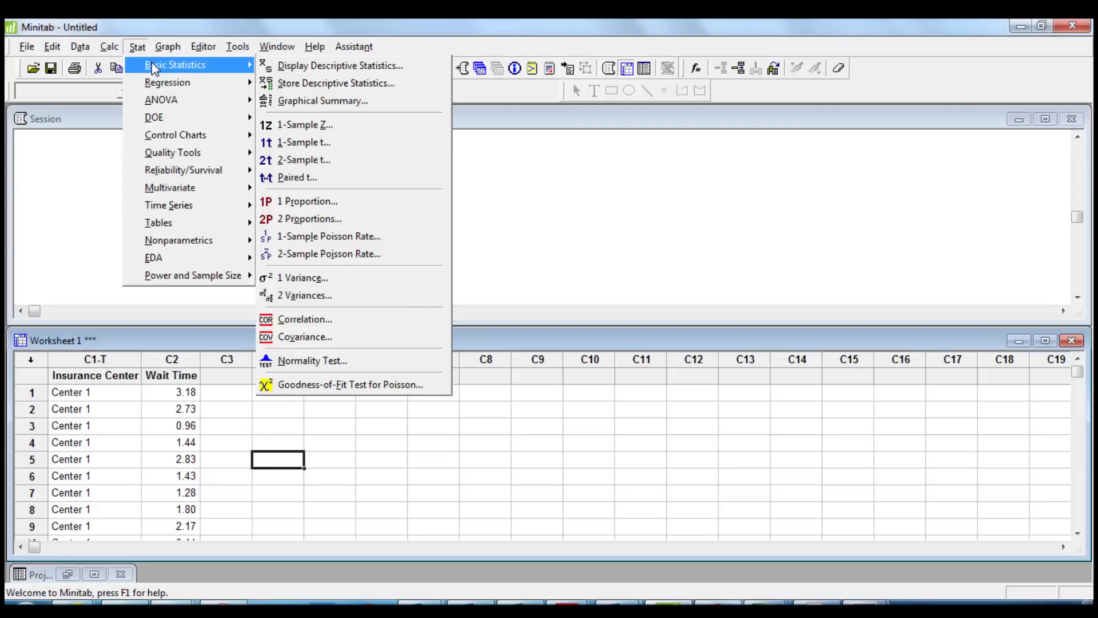
pyautogui.click(323, 101)
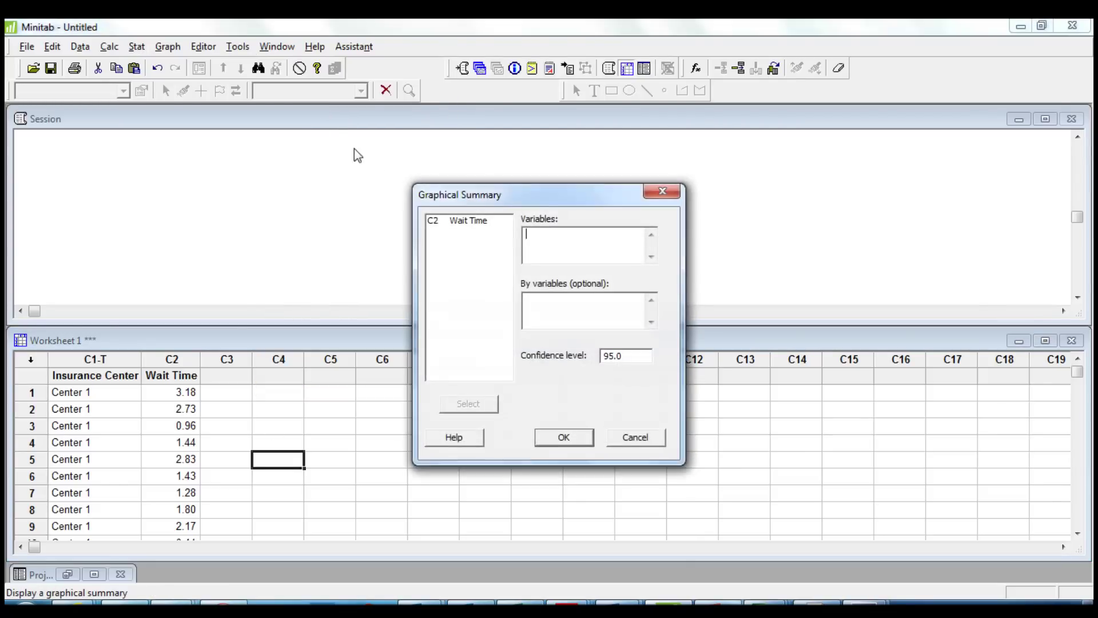
pyautogui.click(475, 222)
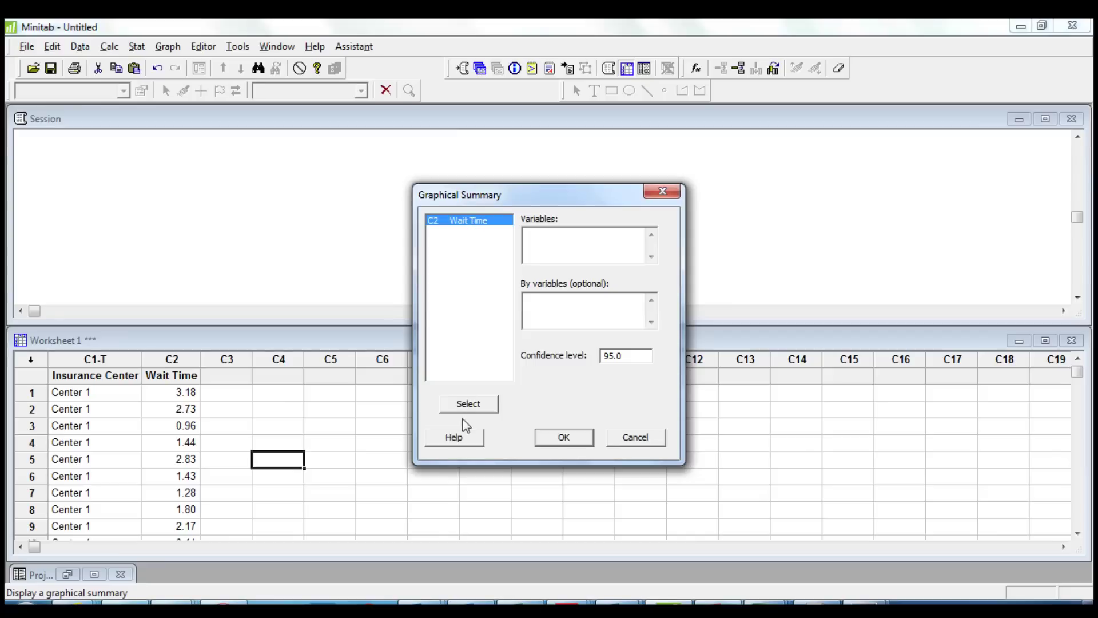
pyautogui.click(466, 404)
pyautogui.click(546, 313)
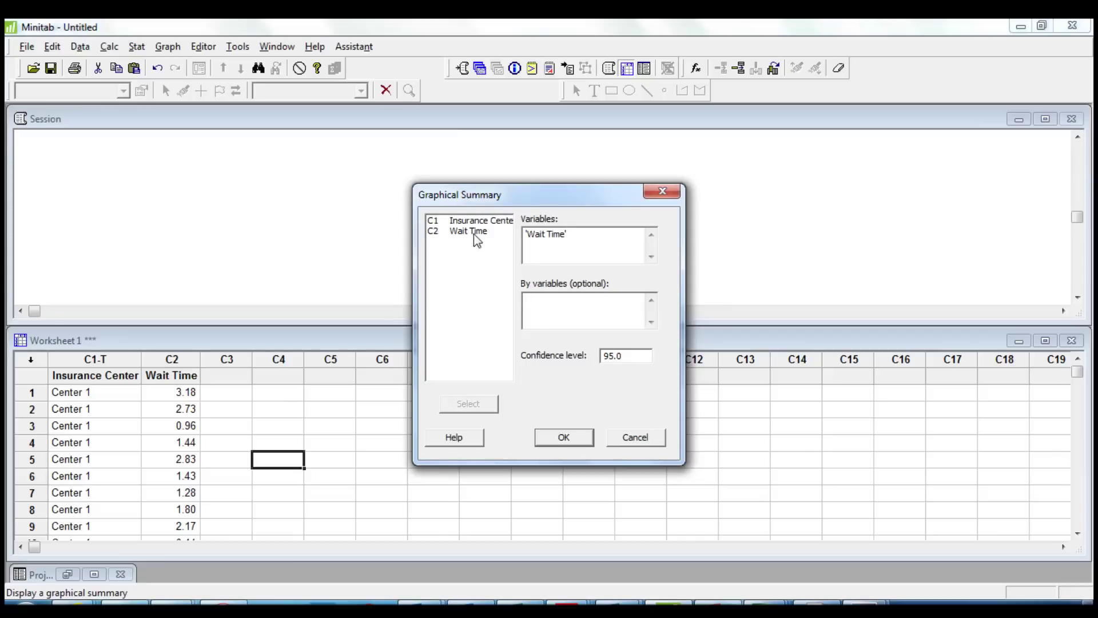
pyautogui.click(481, 220)
pyautogui.click(464, 405)
pyautogui.click(571, 440)
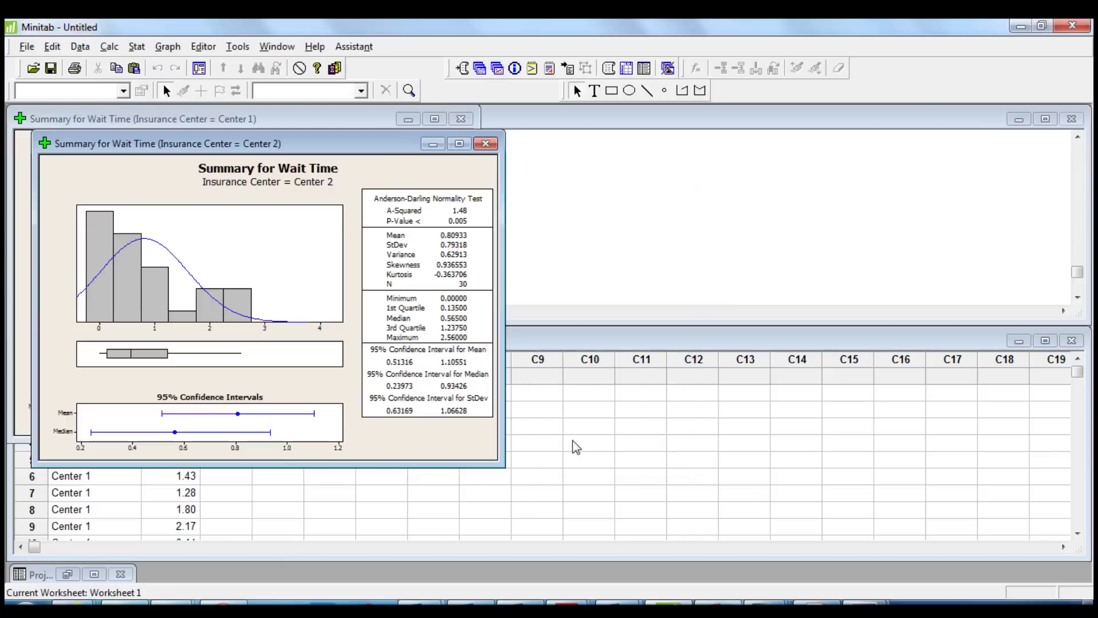
# Step: Place the Center 1 and Center 2 summary windows side by side, both fully visible
pyautogui.moveTo(252, 147); pyautogui.dragTo(733, 127)
pyautogui.moveTo(350, 122); pyautogui.dragTo(384, 134)
pyautogui.moveTo(569, 129); pyautogui.dragTo(589, 130)
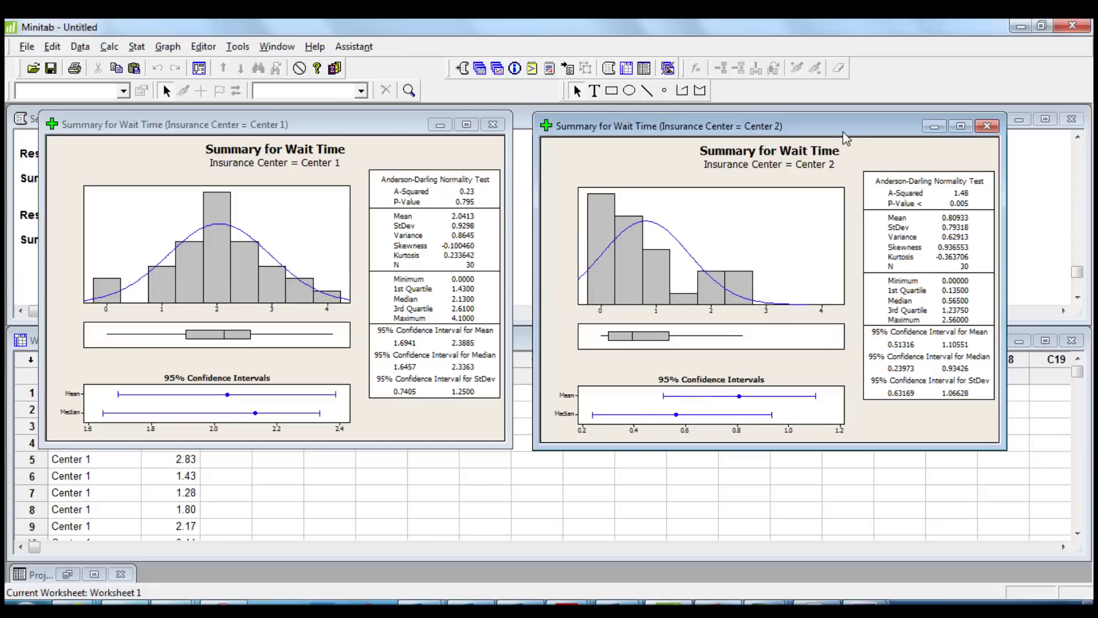
pyautogui.moveTo(842, 131); pyautogui.dragTo(824, 132)
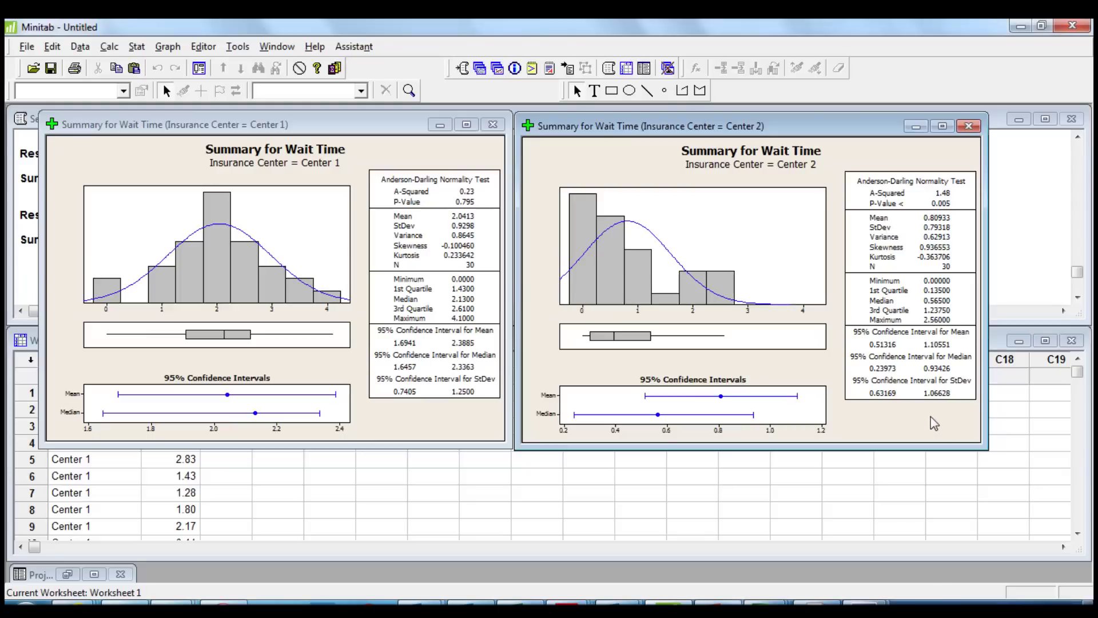
pyautogui.moveTo(627, 118); pyautogui.dragTo(657, 120)
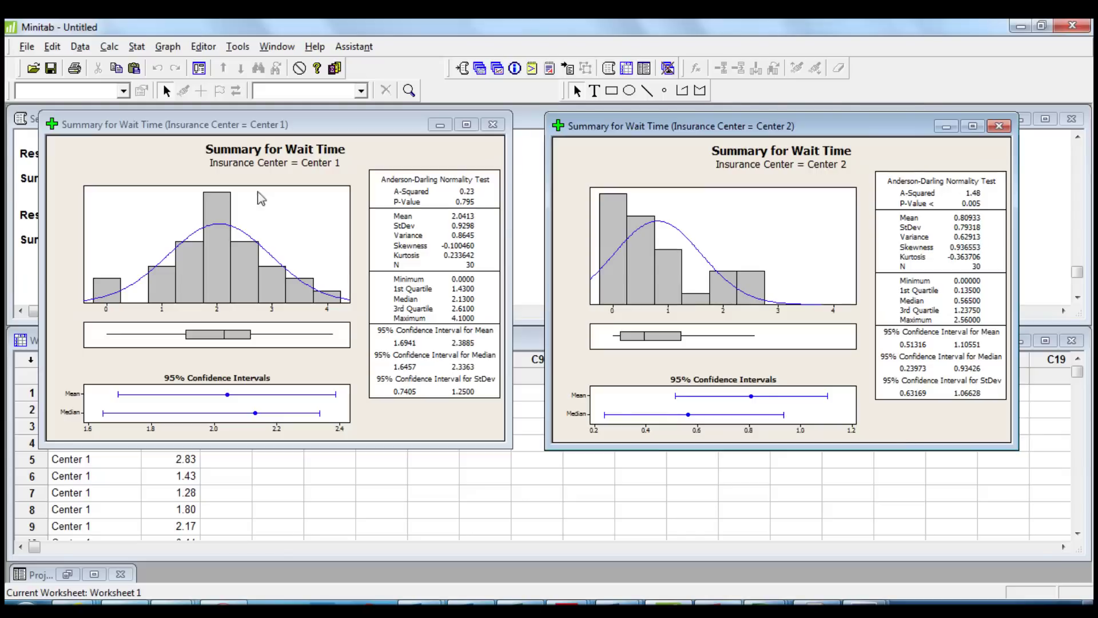
pyautogui.click(138, 47)
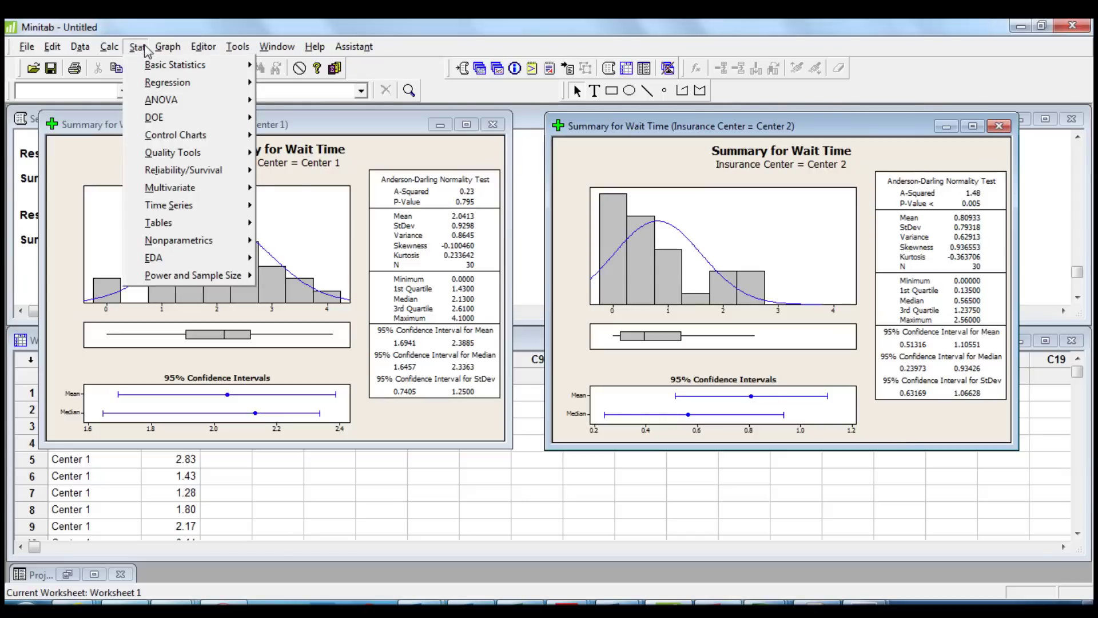
# Step: Set up a 2-Sample t of Wait Time by Insurance Center with equal variances and an individual value plot
pyautogui.moveTo(153, 68)
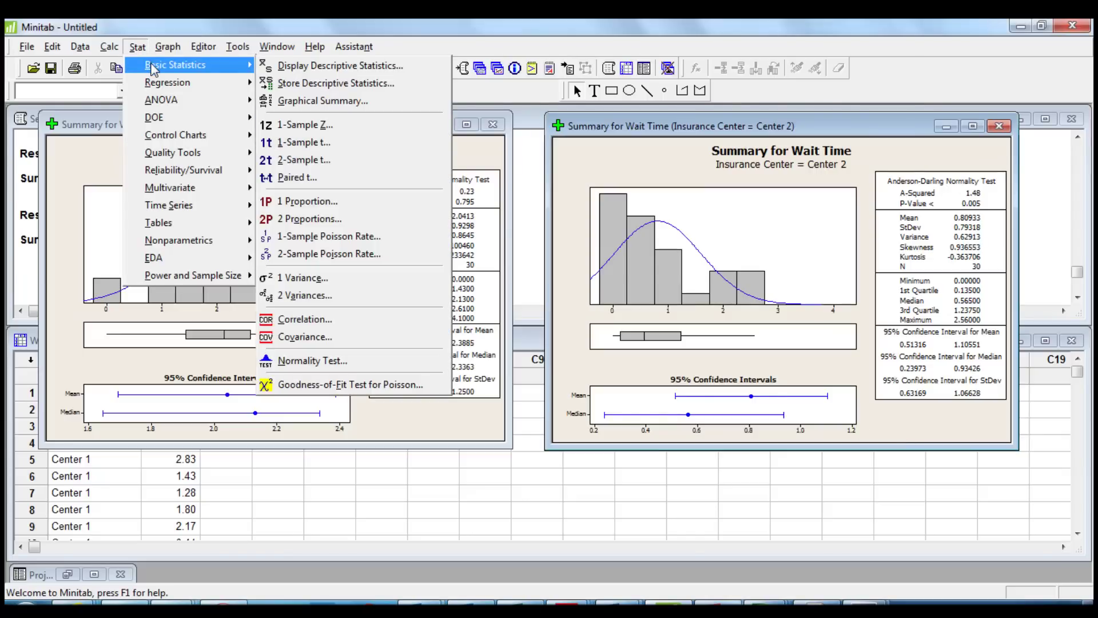
pyautogui.click(309, 162)
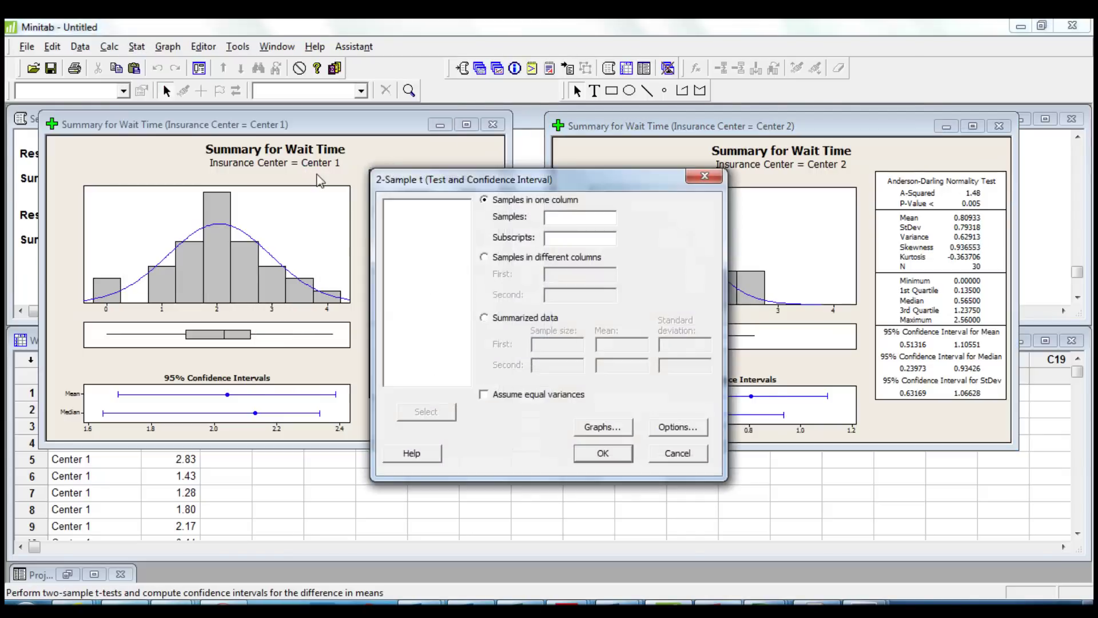
pyautogui.doubleClick(437, 206)
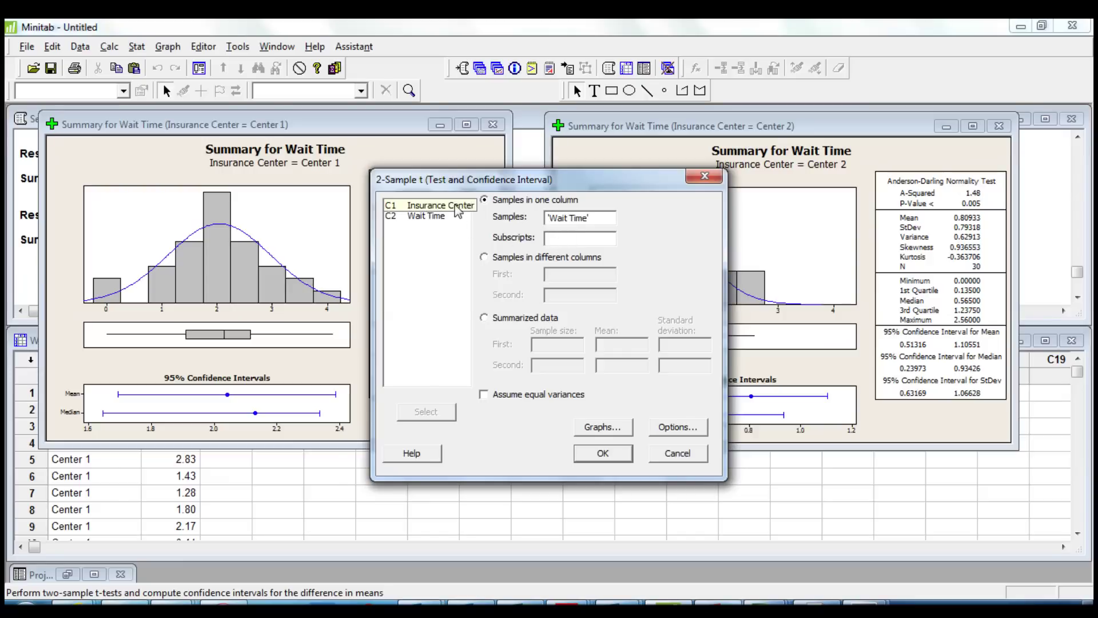
pyautogui.doubleClick(436, 205)
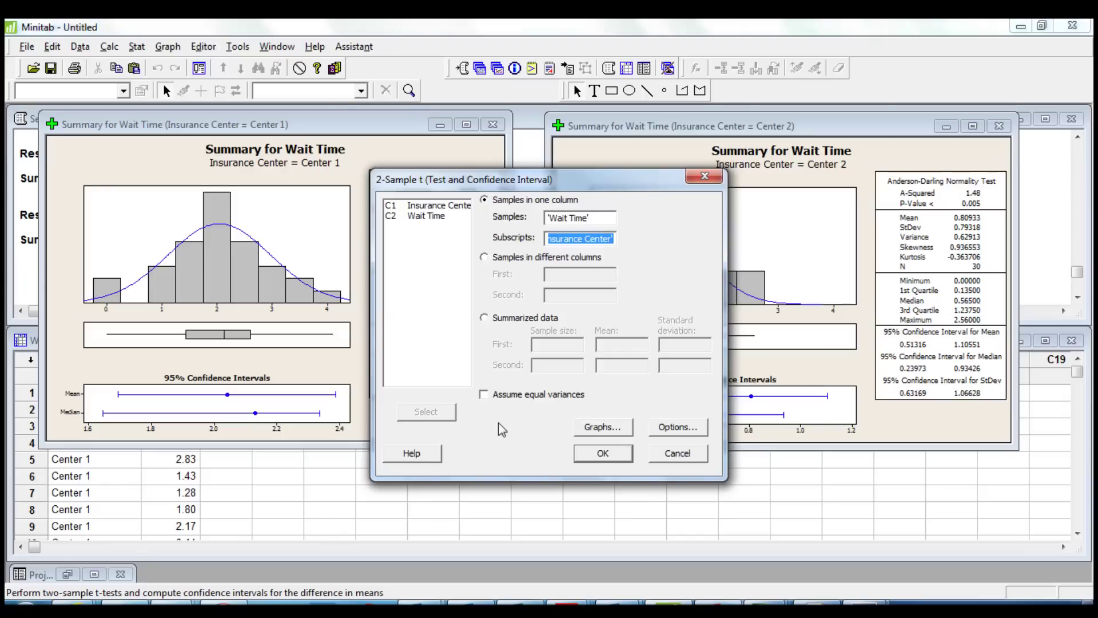
pyautogui.click(484, 394)
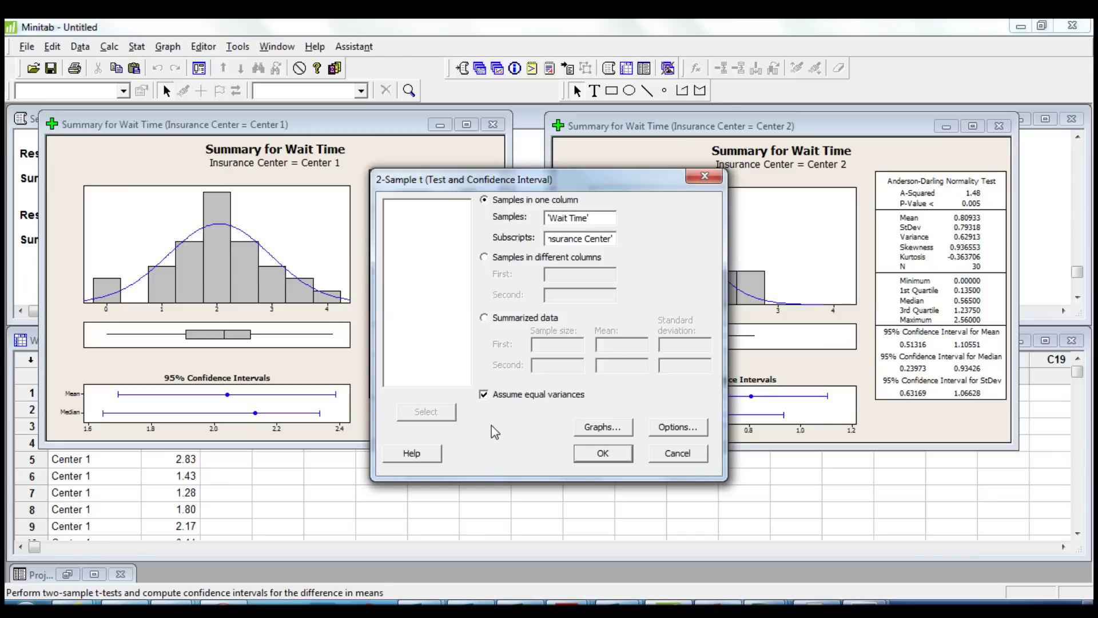
pyautogui.click(594, 432)
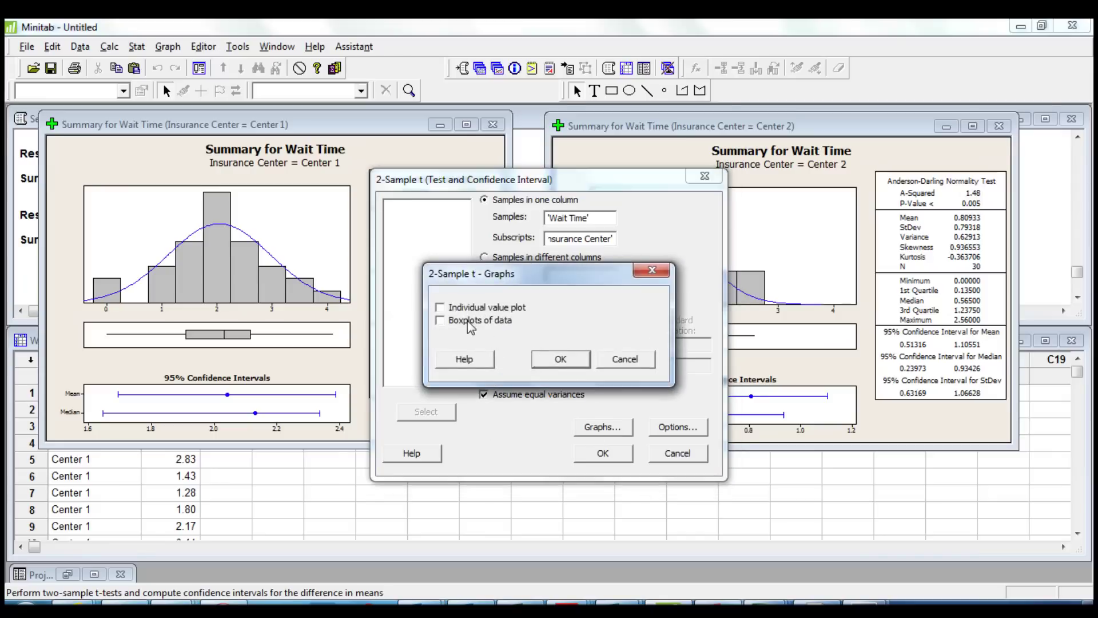
pyautogui.click(549, 360)
pyautogui.click(693, 428)
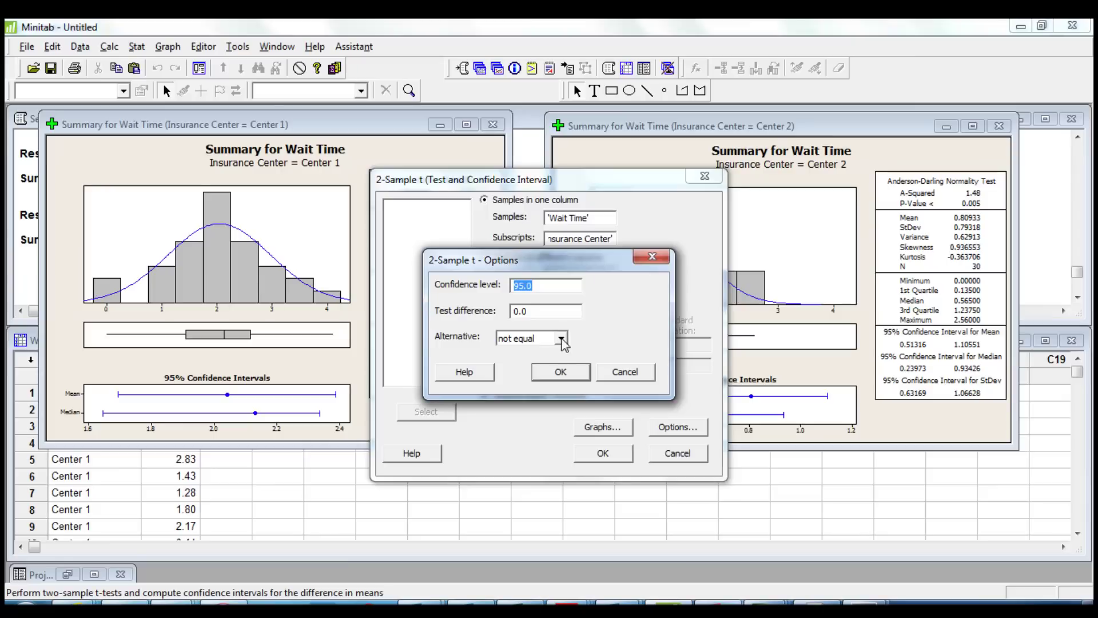
# Step: Keep the options at 95.0 confidence and 0.0 test difference with a not-equal alternative
pyautogui.click(563, 340)
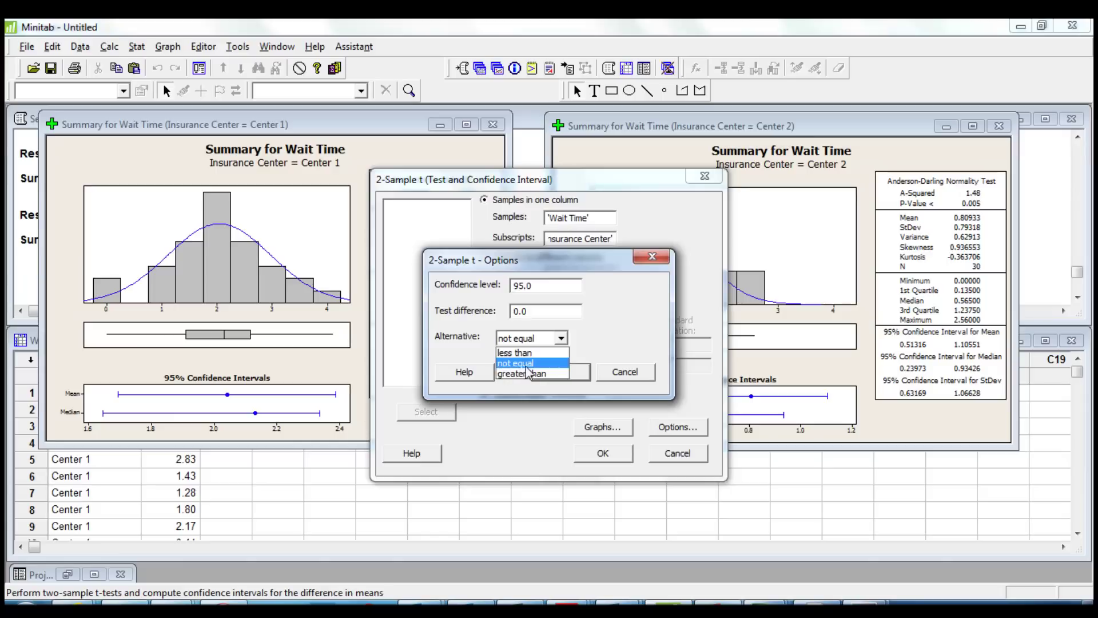
pyautogui.press('Escape')
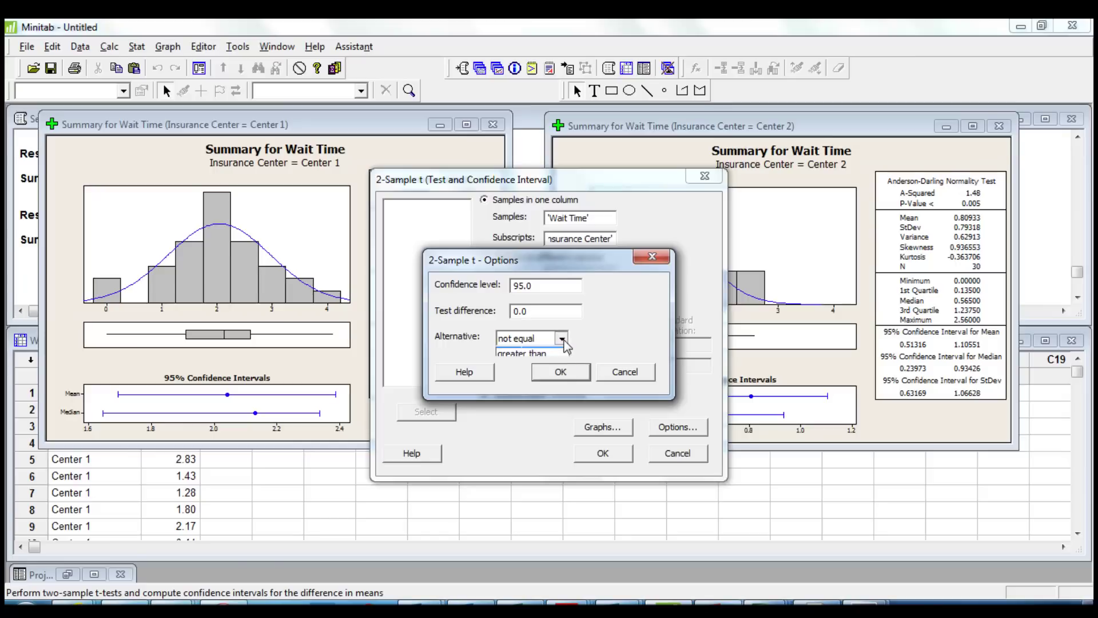
pyautogui.click(562, 340)
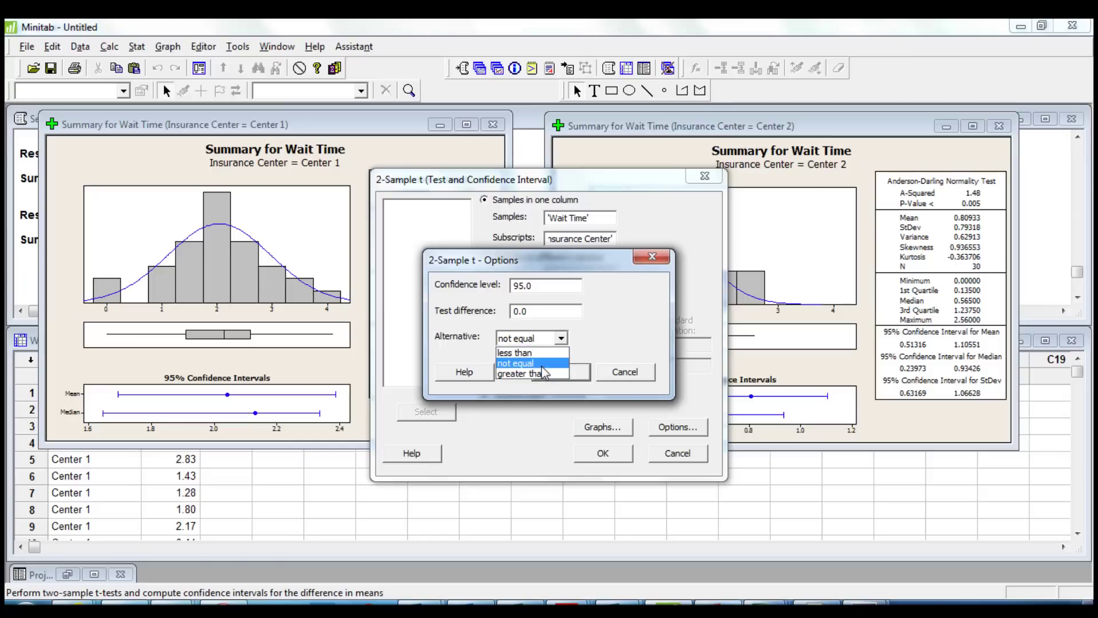
pyautogui.click(532, 363)
pyautogui.click(560, 372)
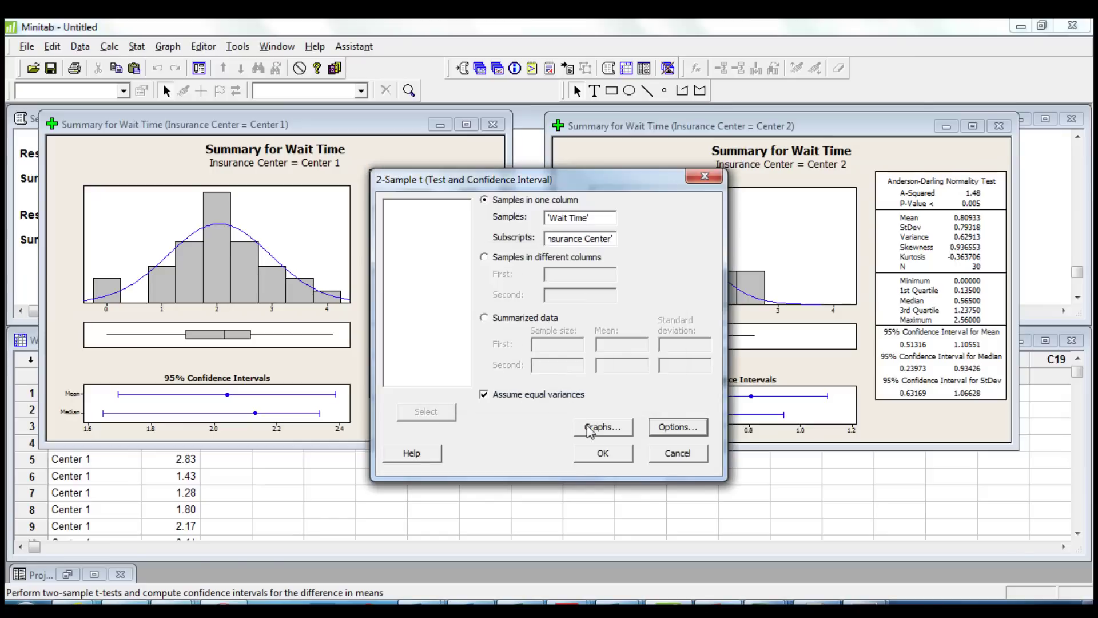
# Step: Run the t-test, maximize the individual value plot, and show the session results (T-Value 5.52, P-Value 0.000)
pyautogui.click(604, 454)
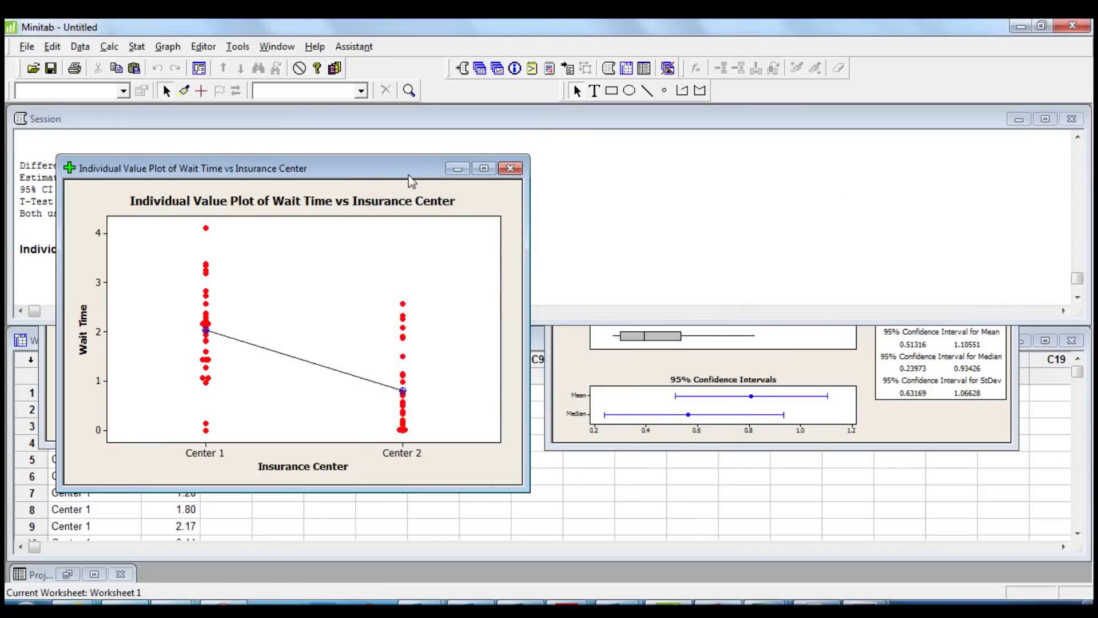
pyautogui.click(484, 168)
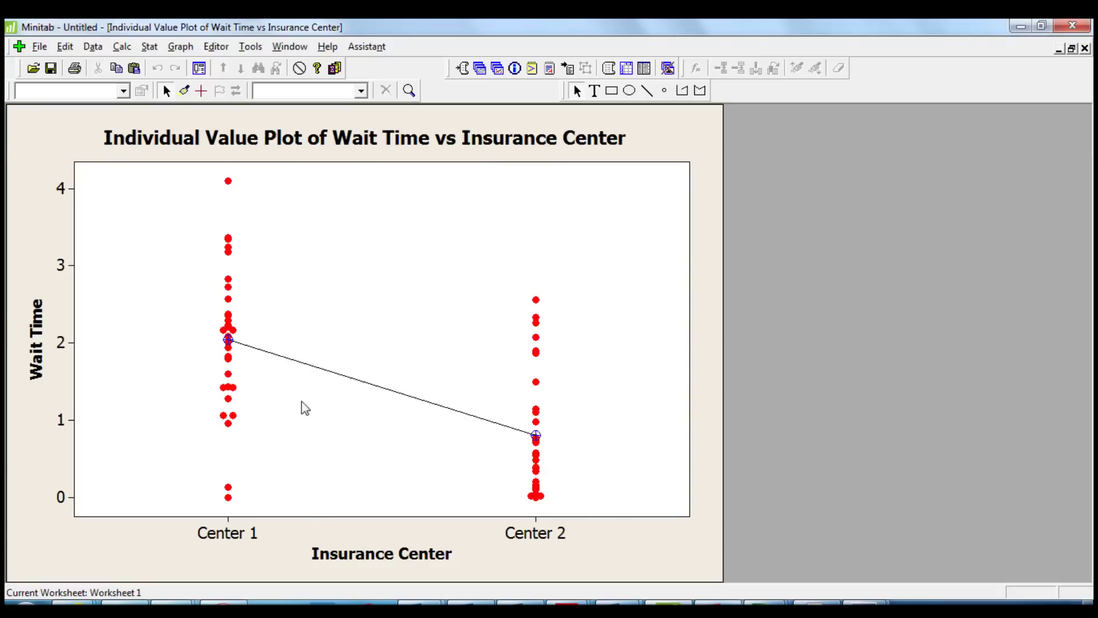
pyautogui.moveTo(229, 340)
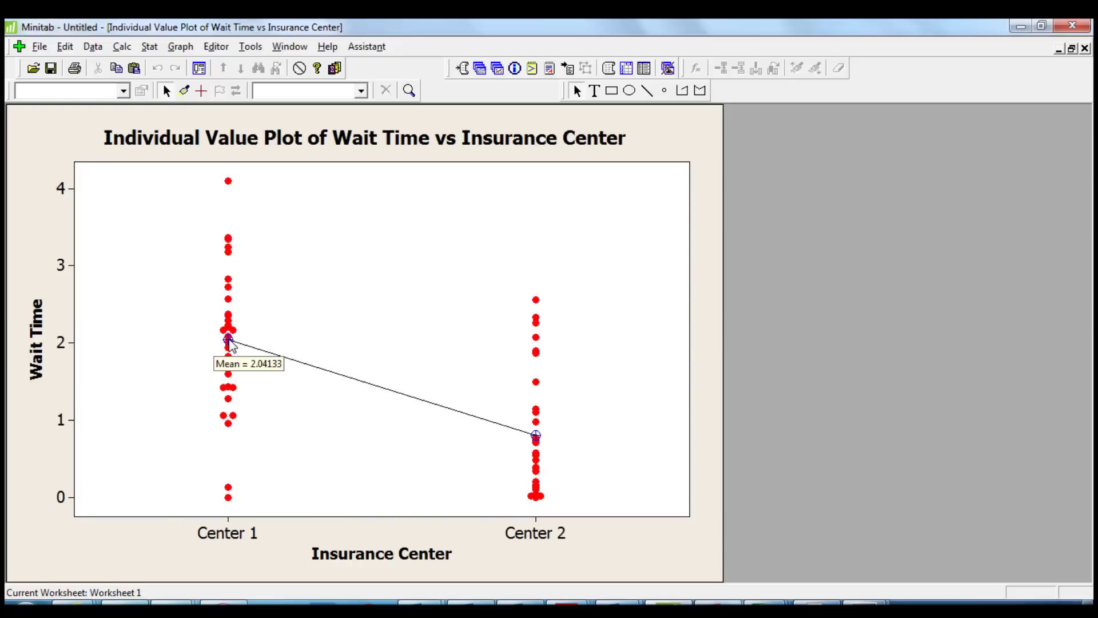
pyautogui.moveTo(538, 439)
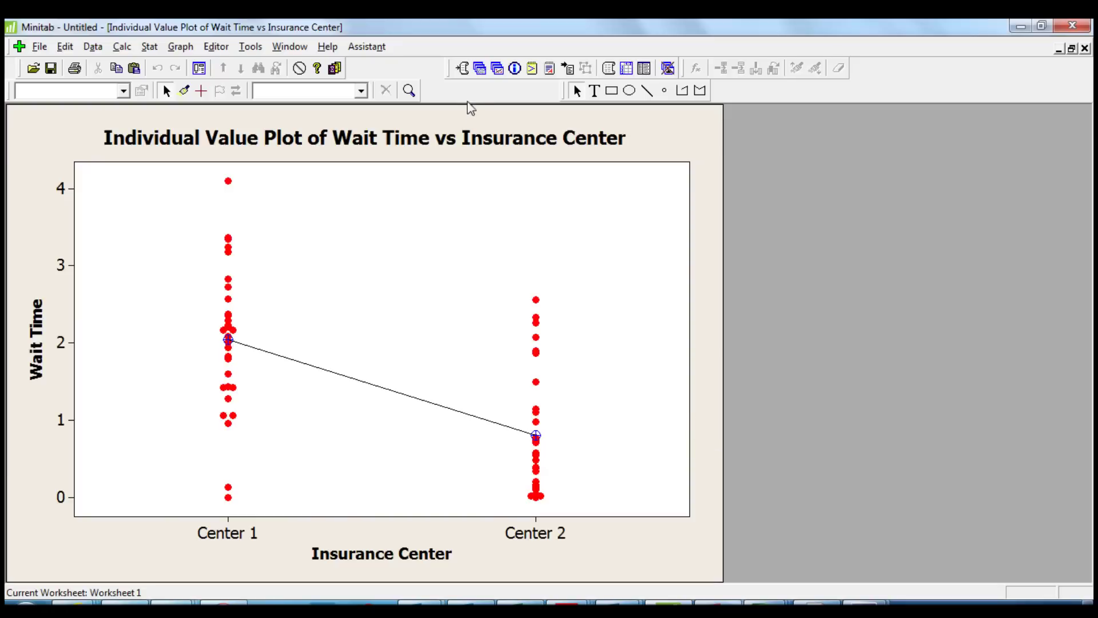
pyautogui.click(463, 68)
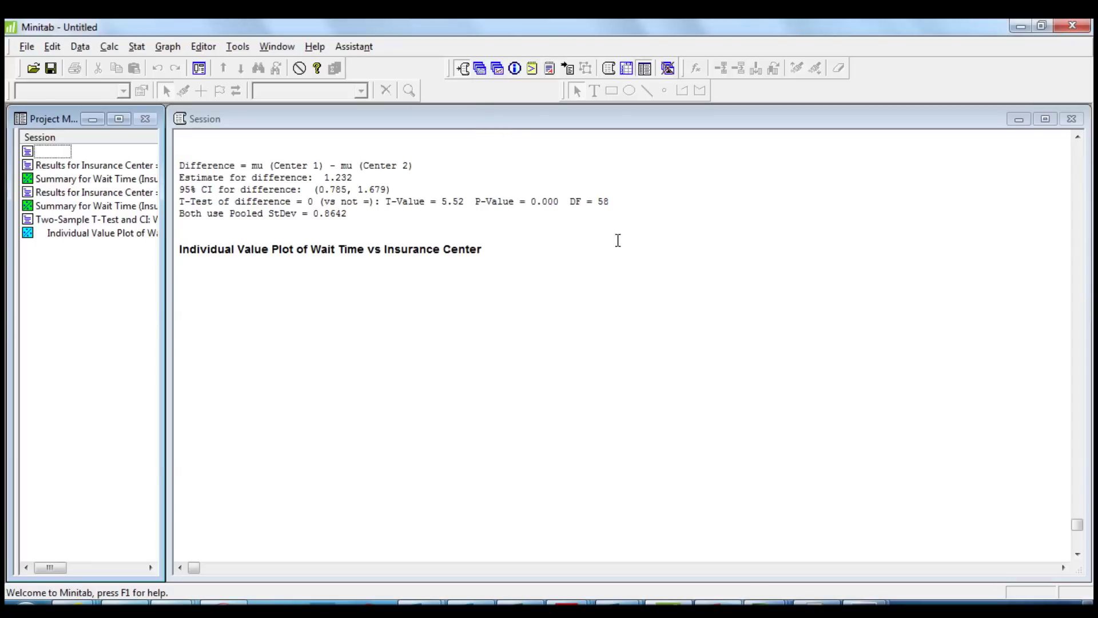